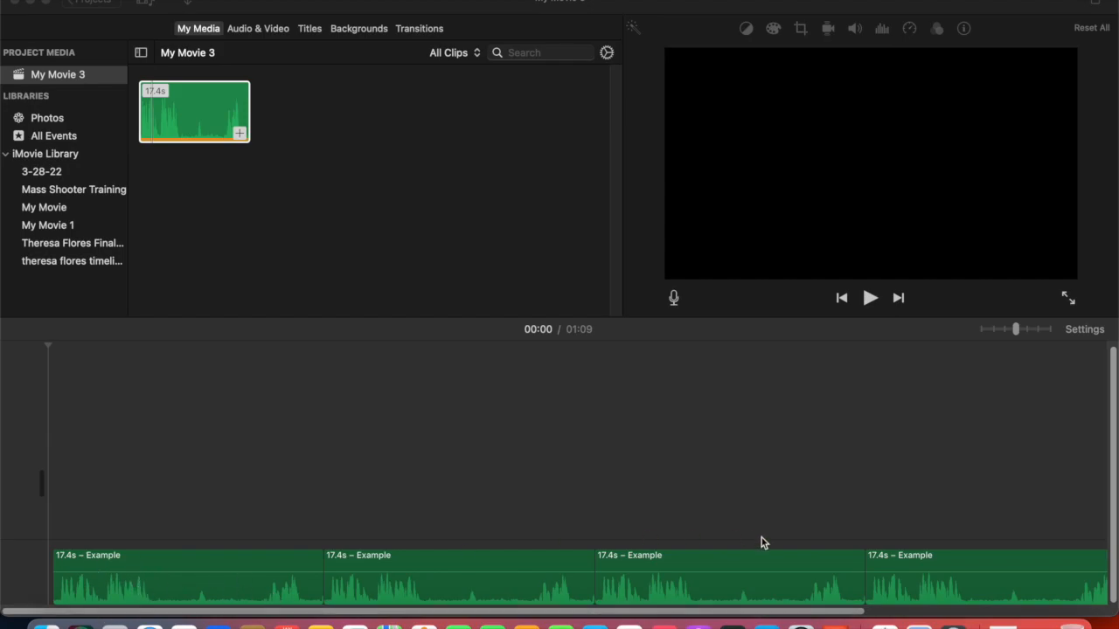
- Play the project in full screen to review the audio, then return to the editor
click(1039, 623)
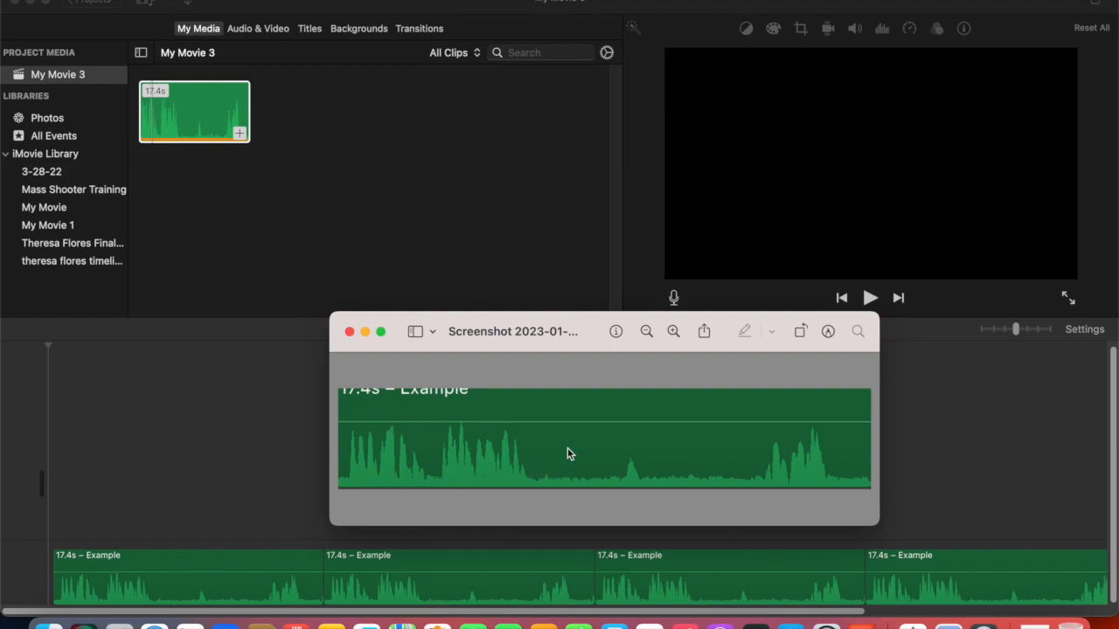
click(350, 332)
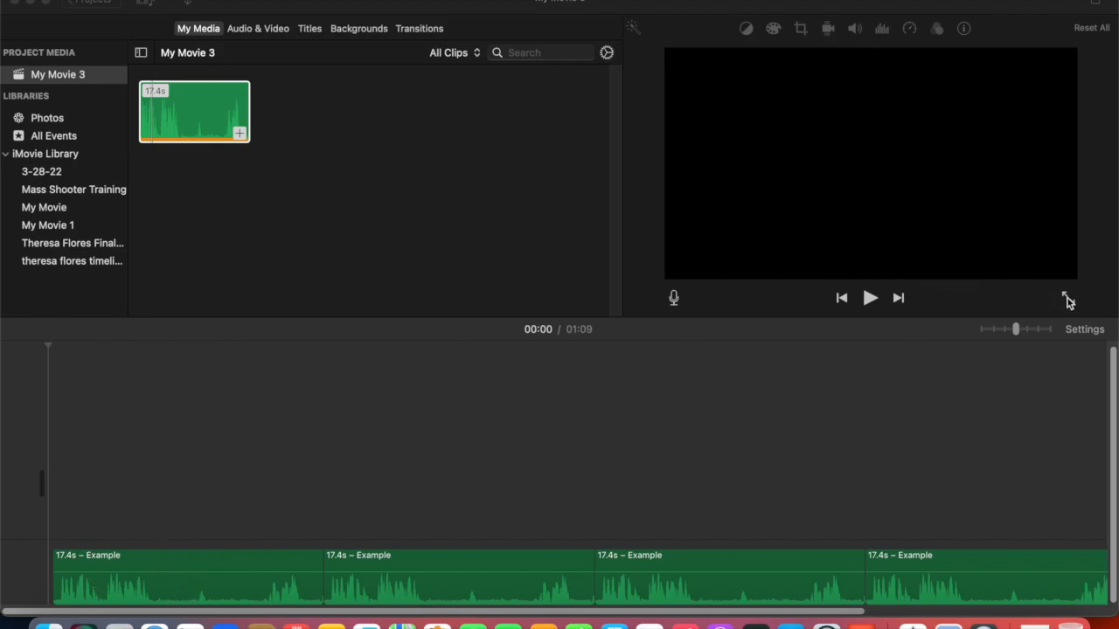
click(1068, 301)
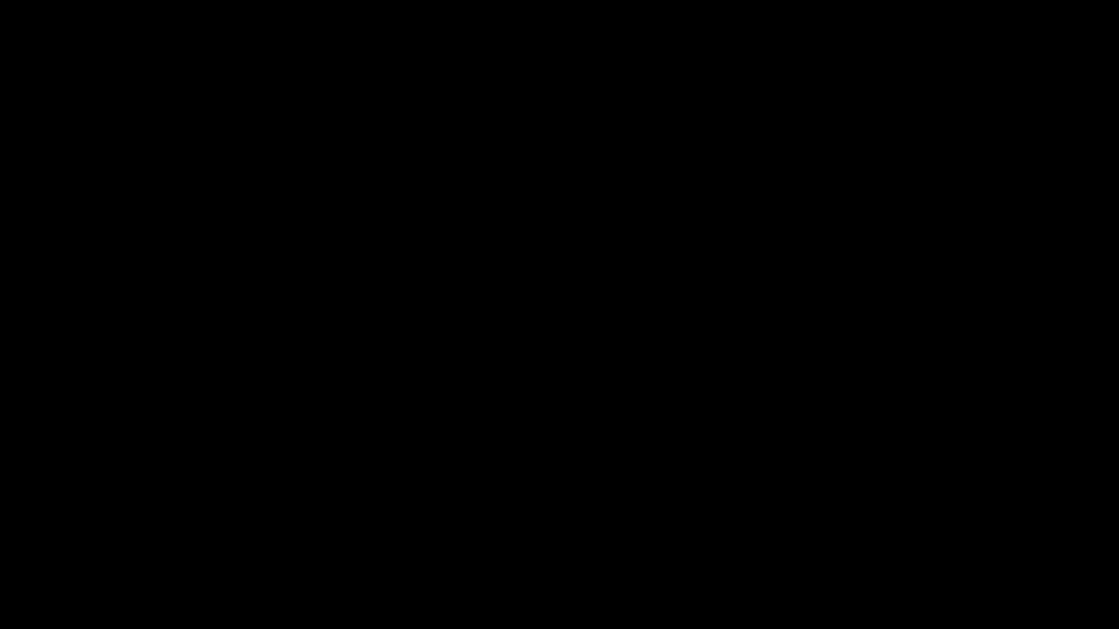
mouse_move(918, 299)
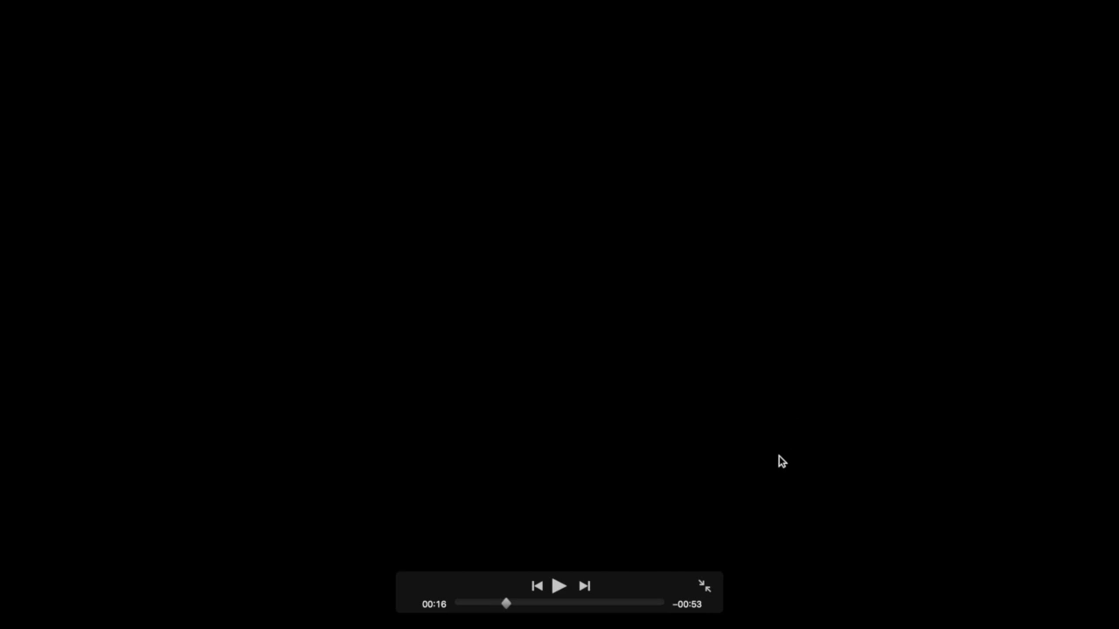
click(708, 583)
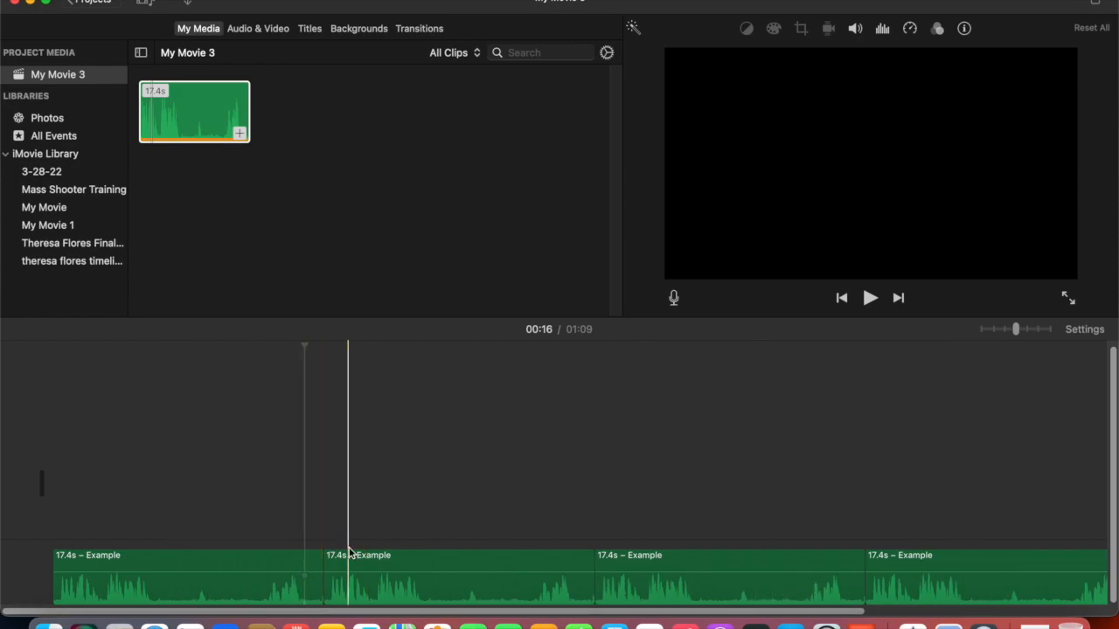
- Select a range of about 7 seconds in the middle of the second clip and delete it
click(427, 562)
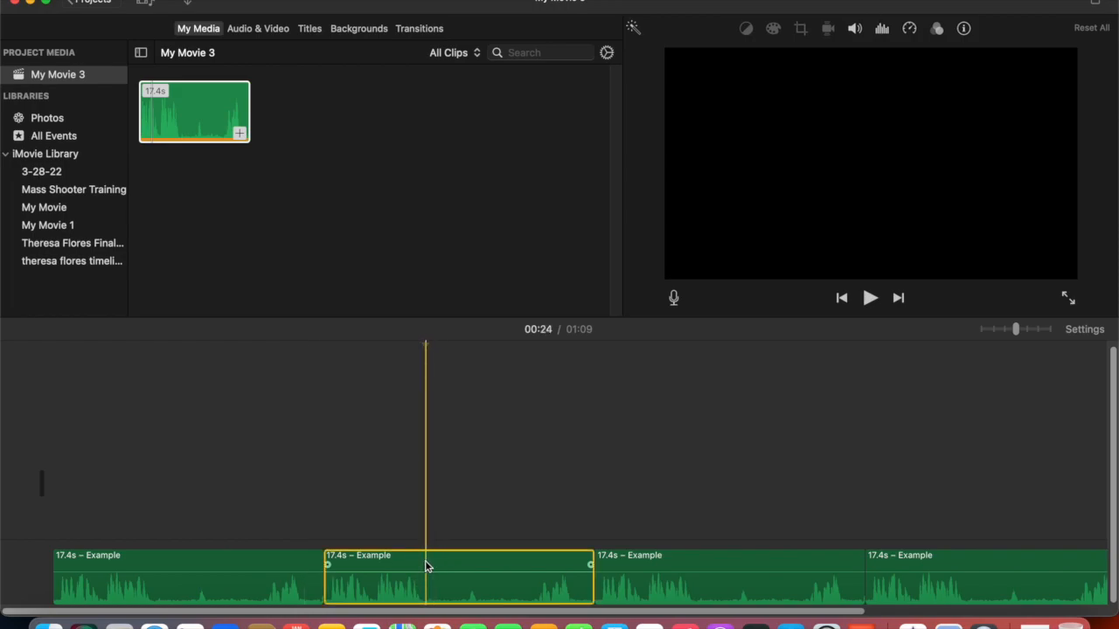
key(r)
drag(426, 566, 537, 588)
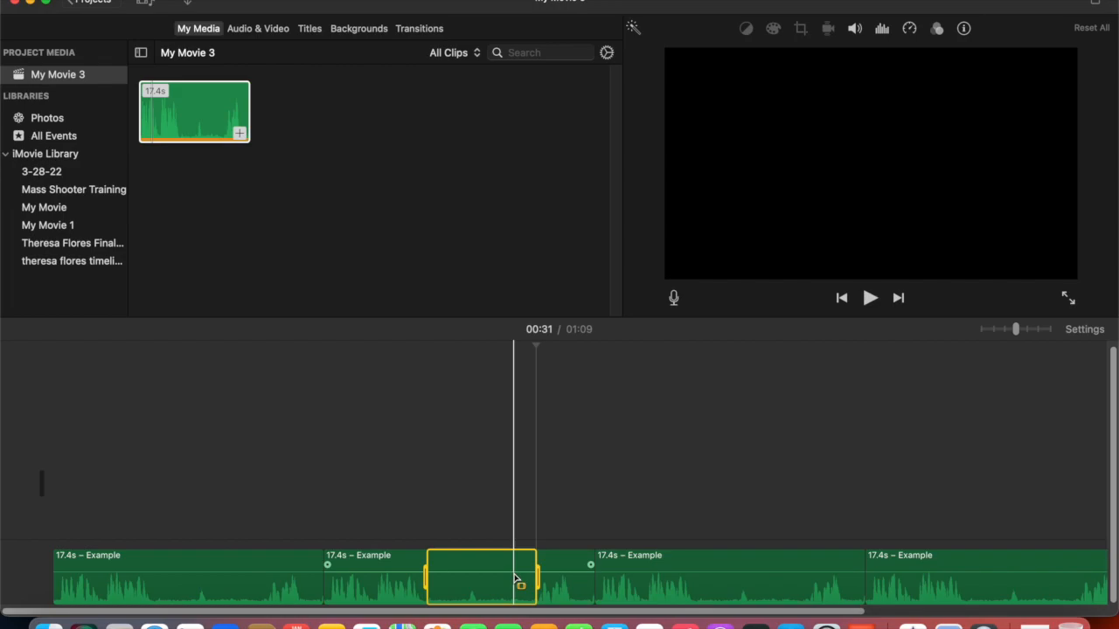
right_click(516, 579)
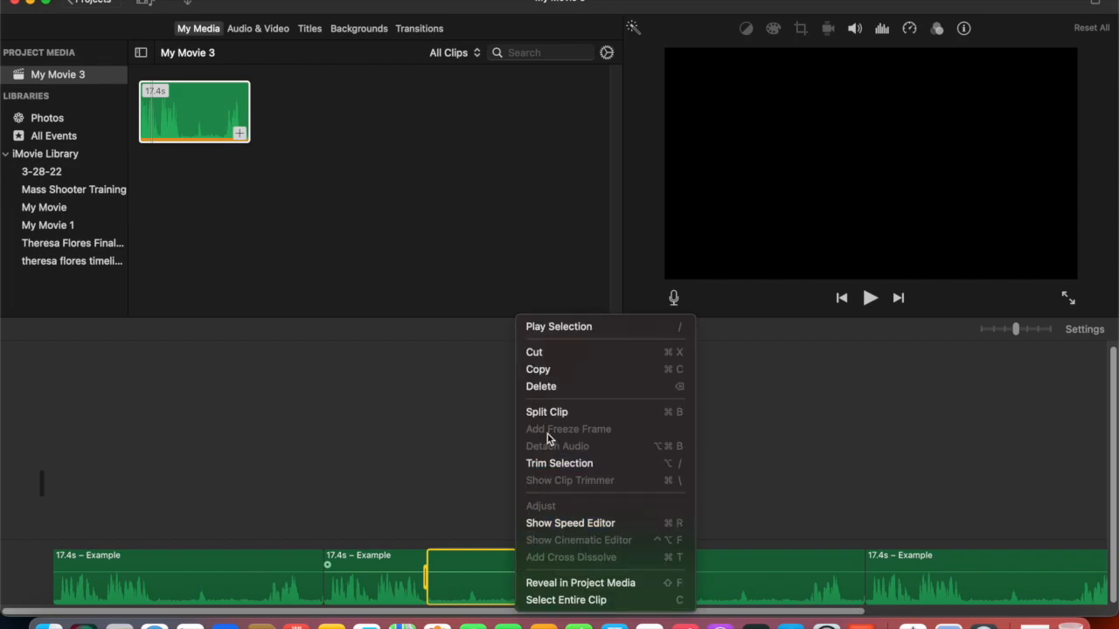
click(547, 387)
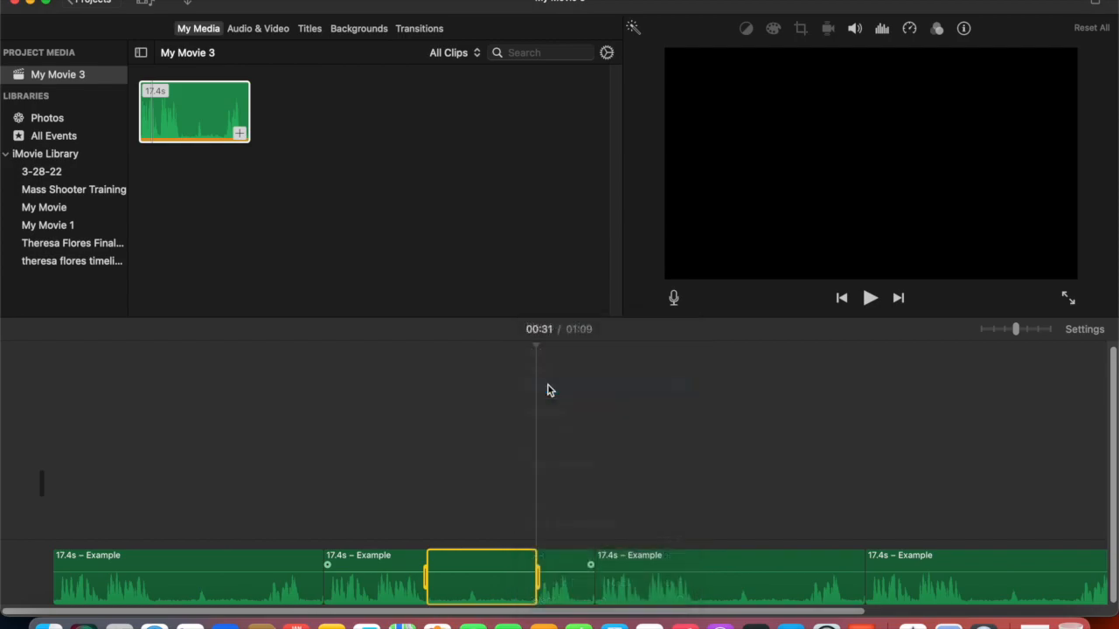
- Move the clips after the deleted range left so the timeline has no gaps
click(325, 542)
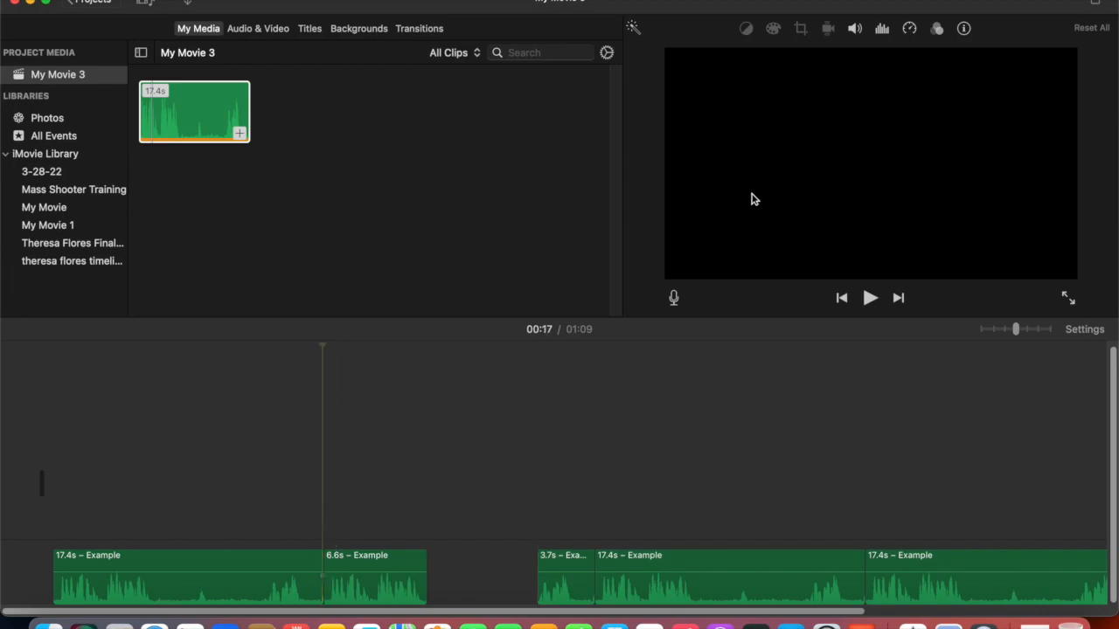
drag(569, 568, 467, 565)
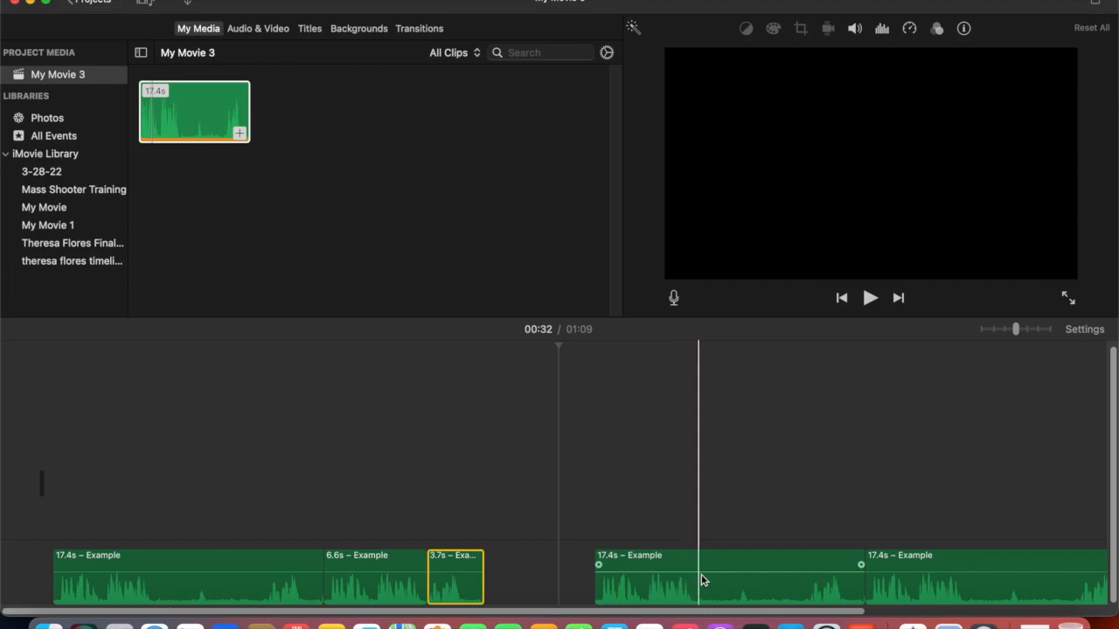
drag(708, 567, 602, 565)
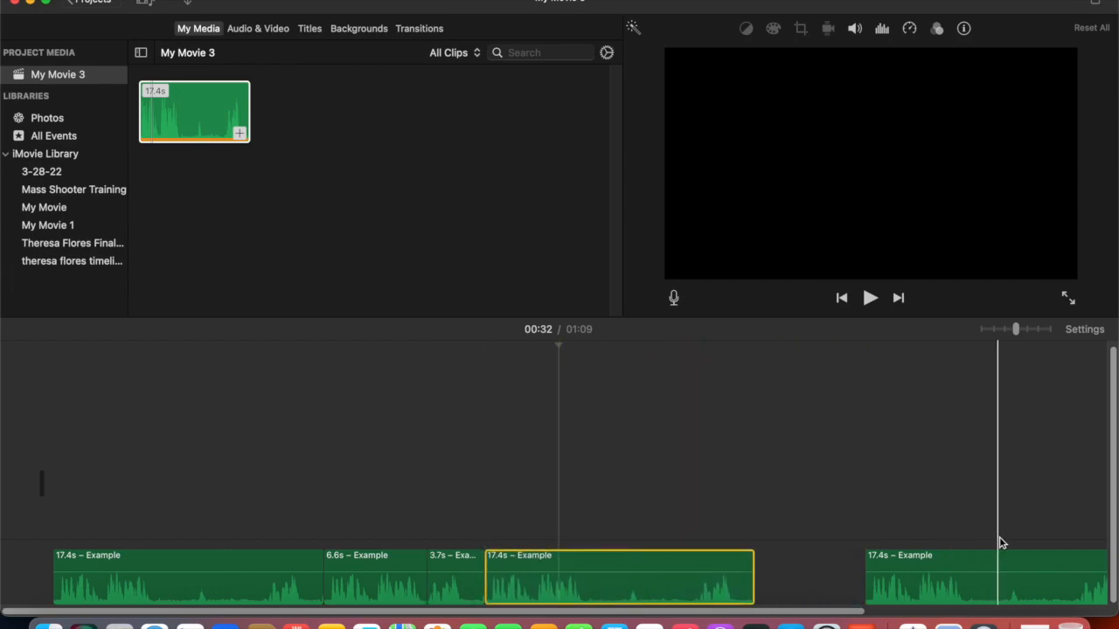
drag(994, 567, 874, 566)
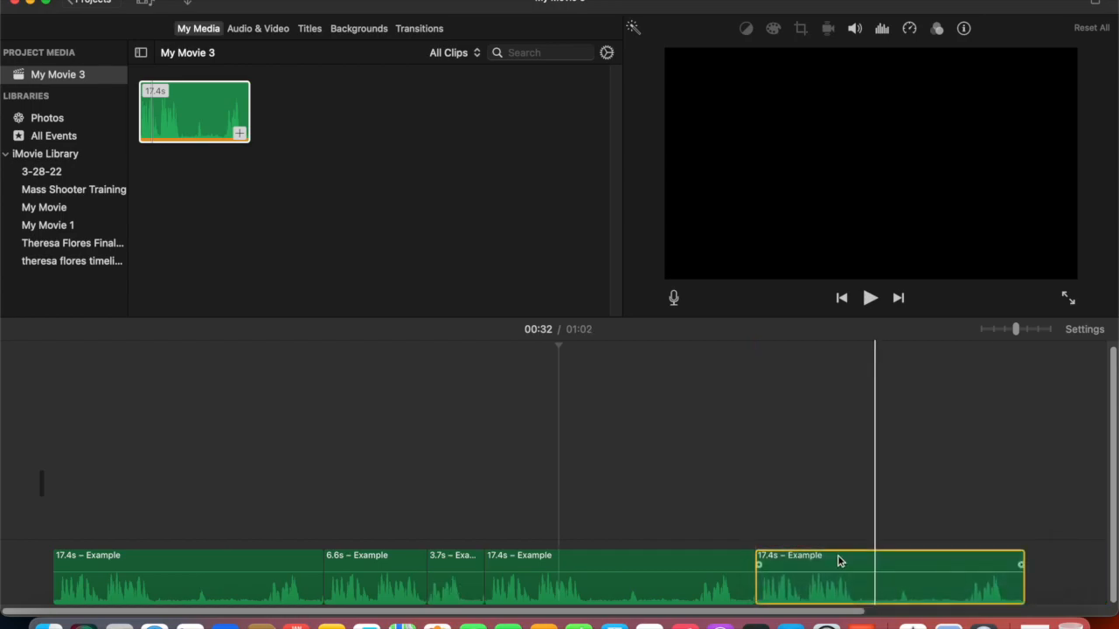
- Play the edited project in full screen from the start of the second clip, then exit full screen
click(323, 483)
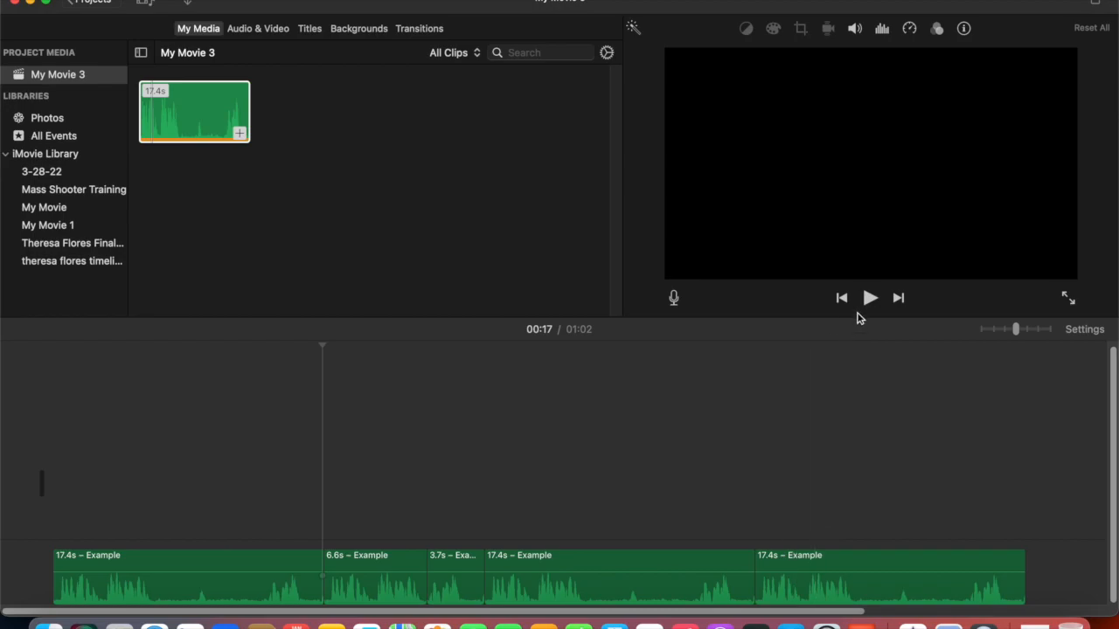
click(1070, 303)
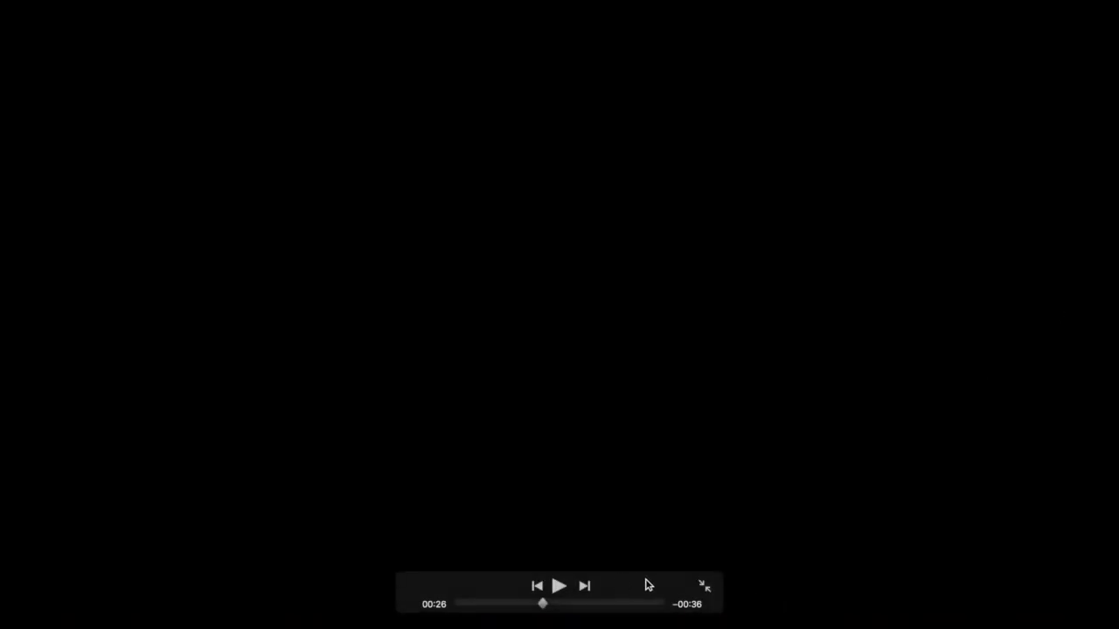
click(703, 593)
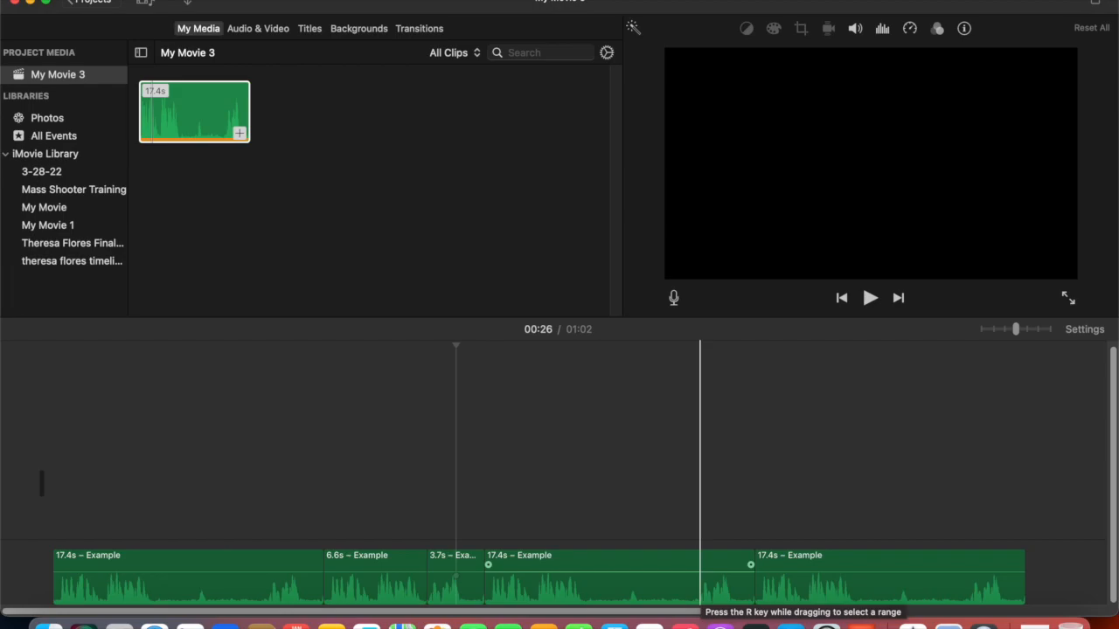
- Split the fourth clip at about 00:34
click(586, 566)
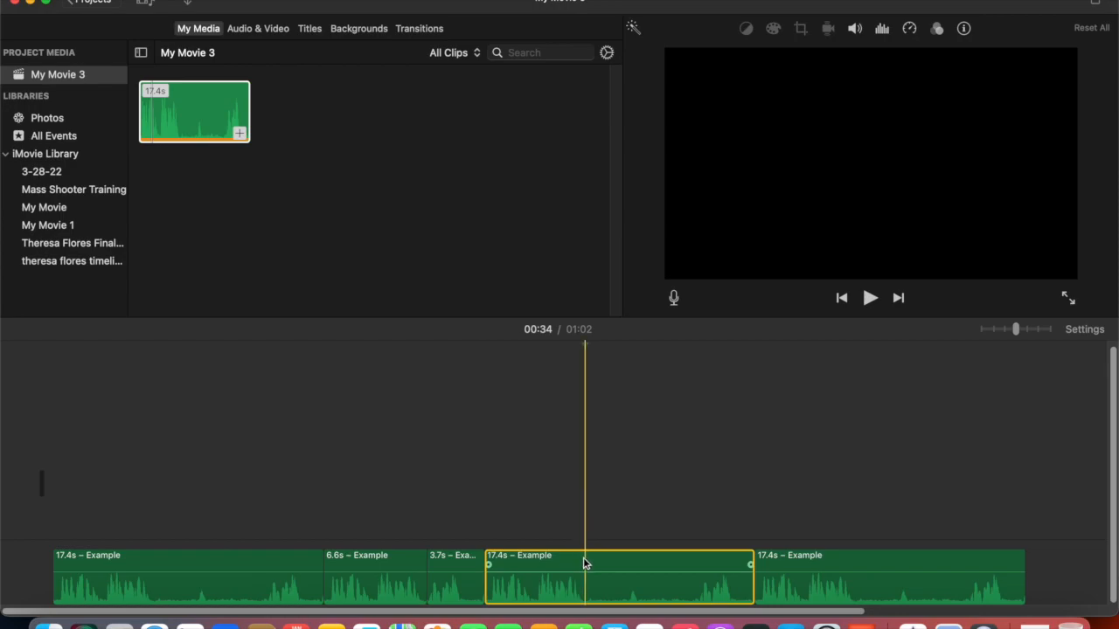
right_click(586, 565)
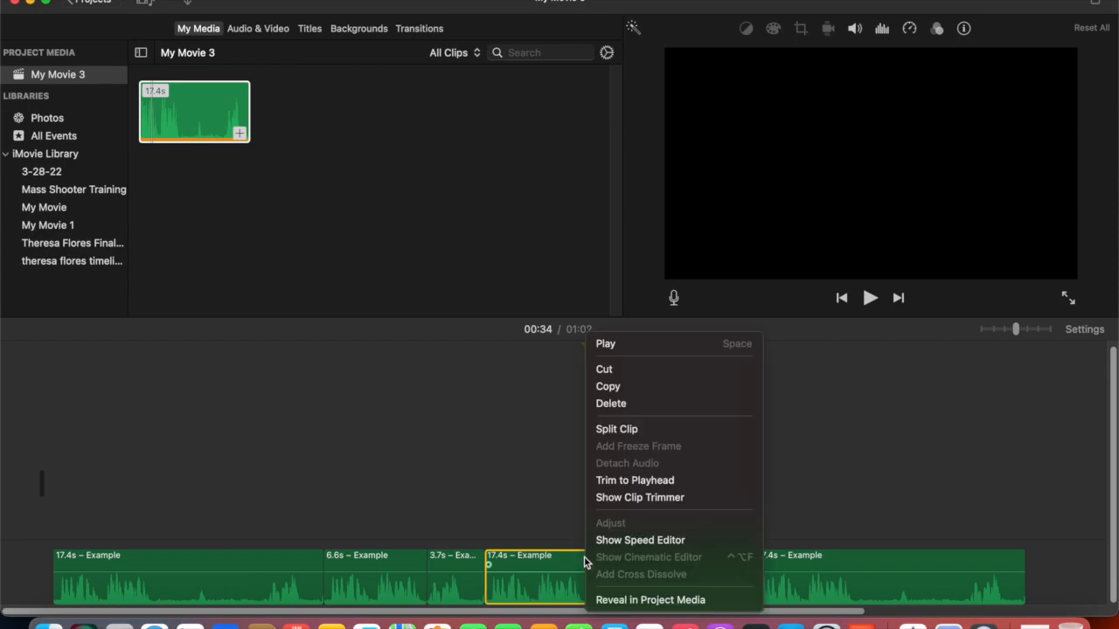
click(617, 429)
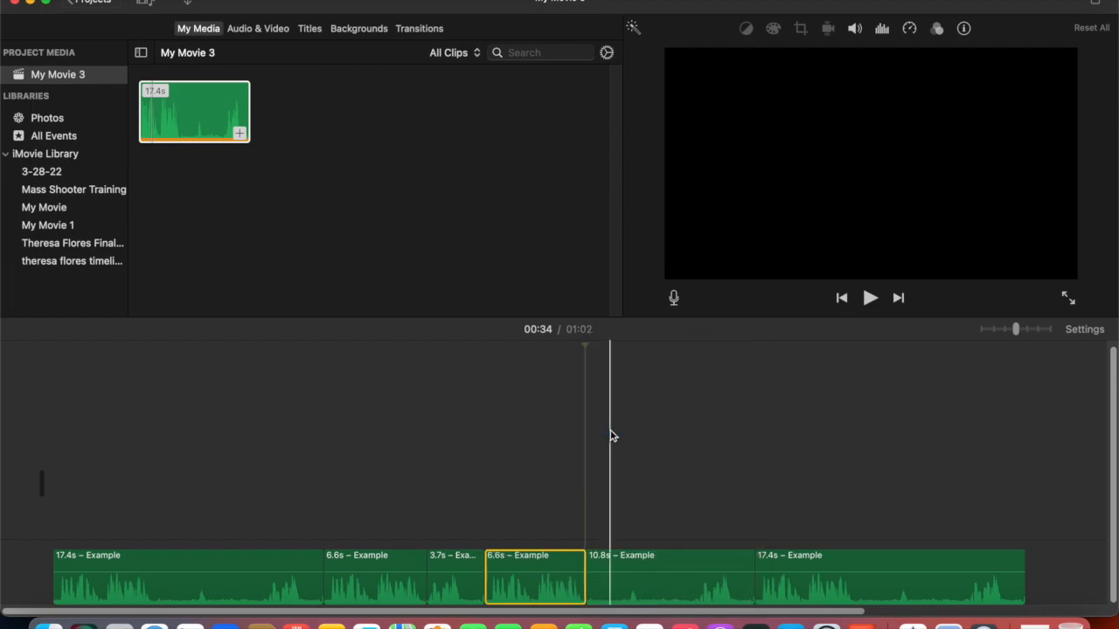
- Split the clip again at about 00:41 and delete the segment between the two splits
click(695, 545)
click(698, 546)
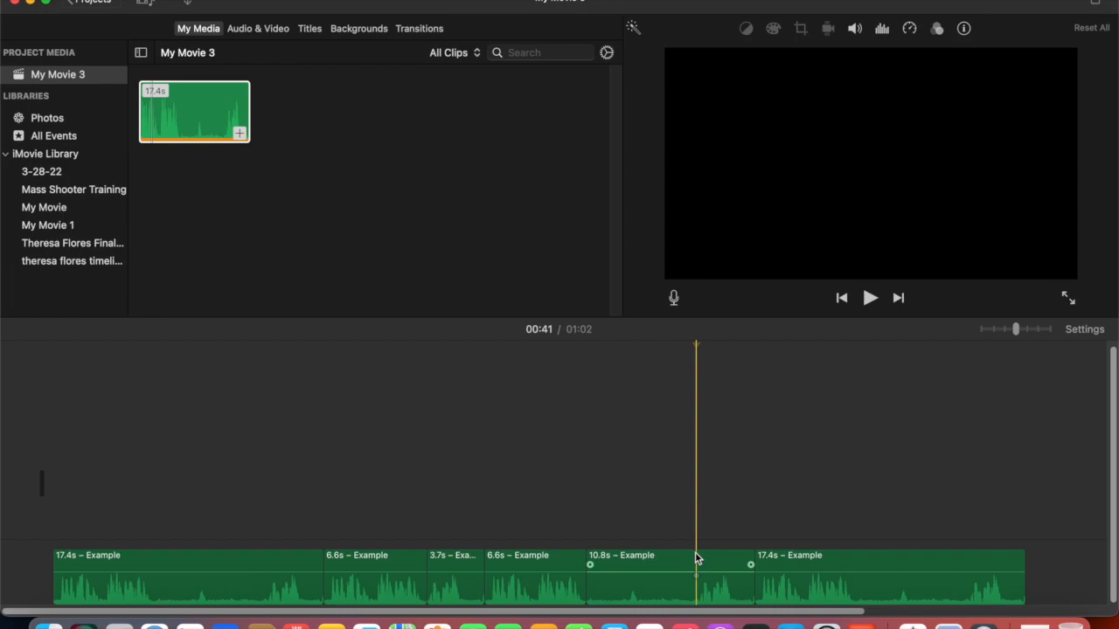
right_click(695, 550)
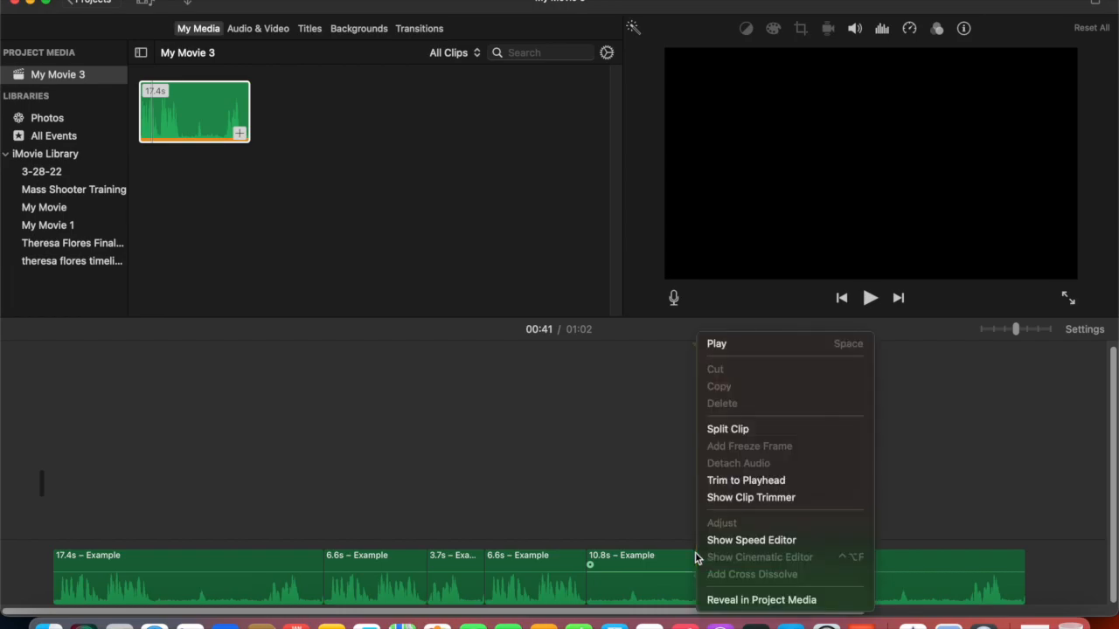
click(723, 432)
click(639, 559)
key(Delete)
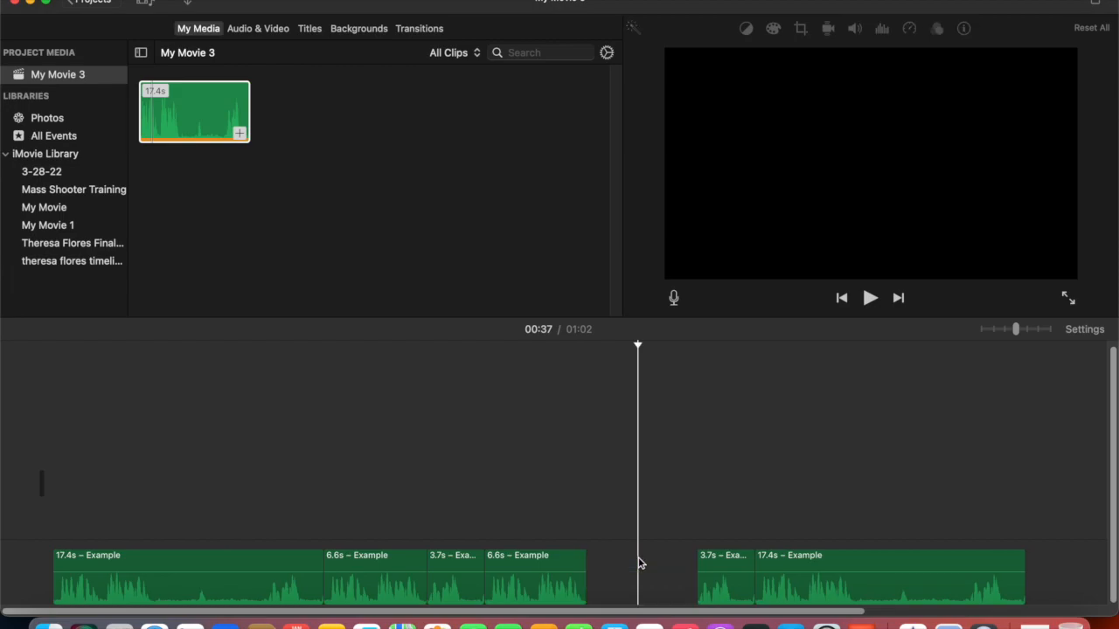
- Move the following clips left to close the gap left by the deleted segment
click(482, 538)
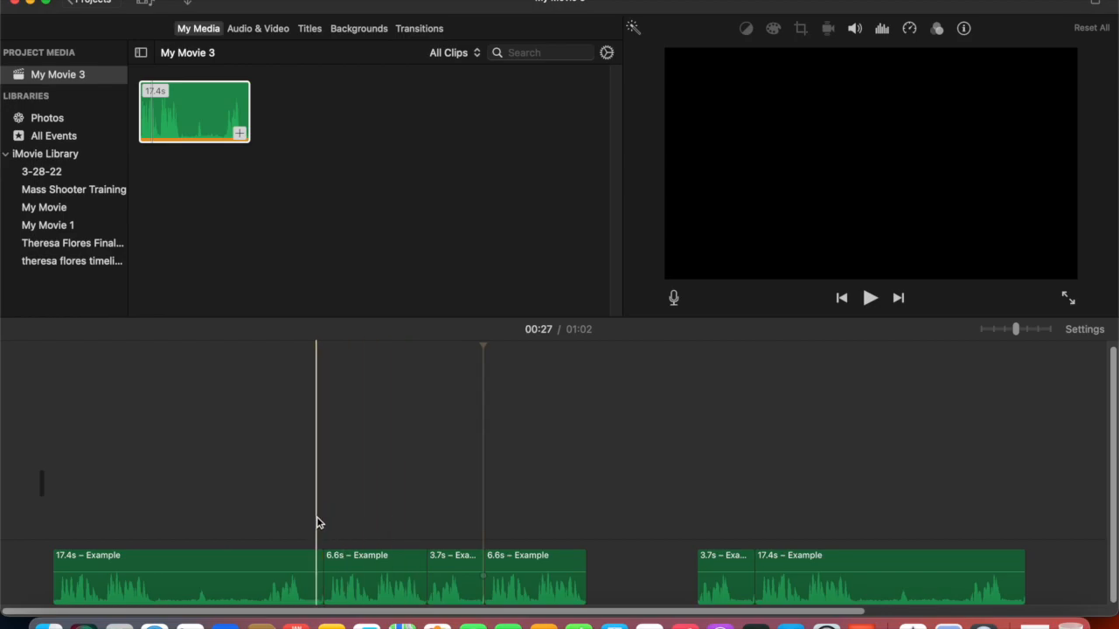
click(727, 565)
drag(728, 565, 616, 568)
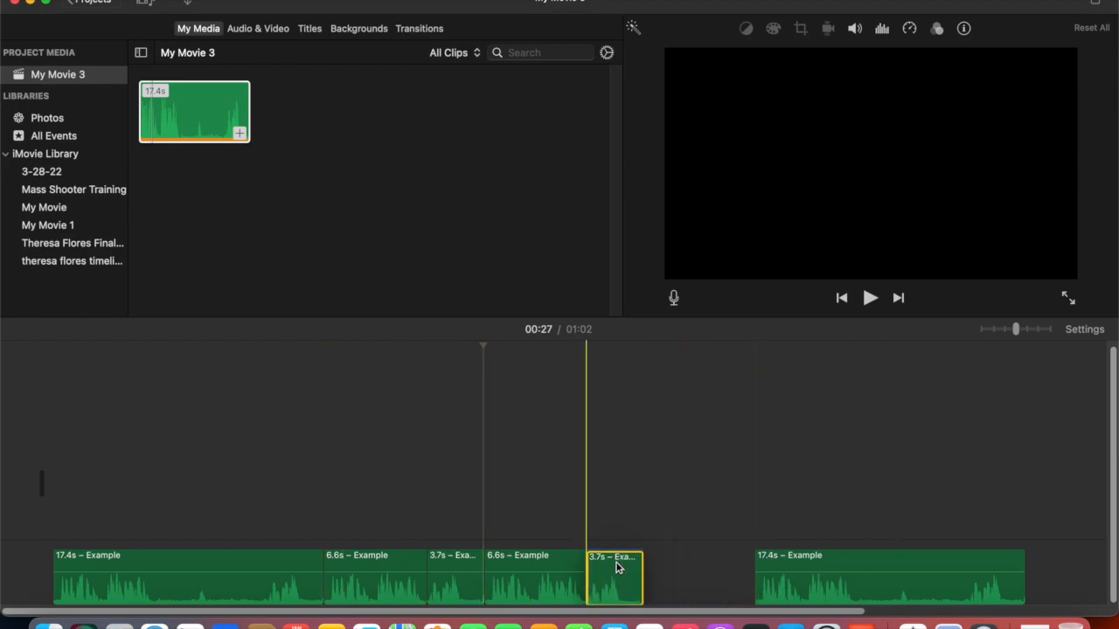
click(830, 561)
drag(830, 561, 767, 563)
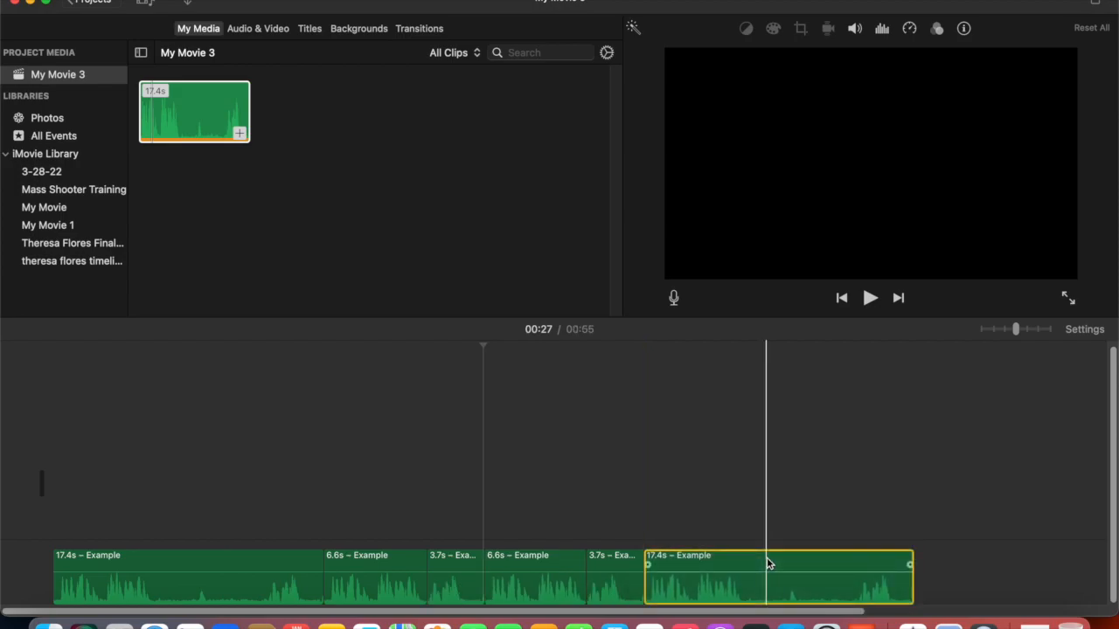
- Play the project in full screen from about 00:27, then exit full screen
click(483, 512)
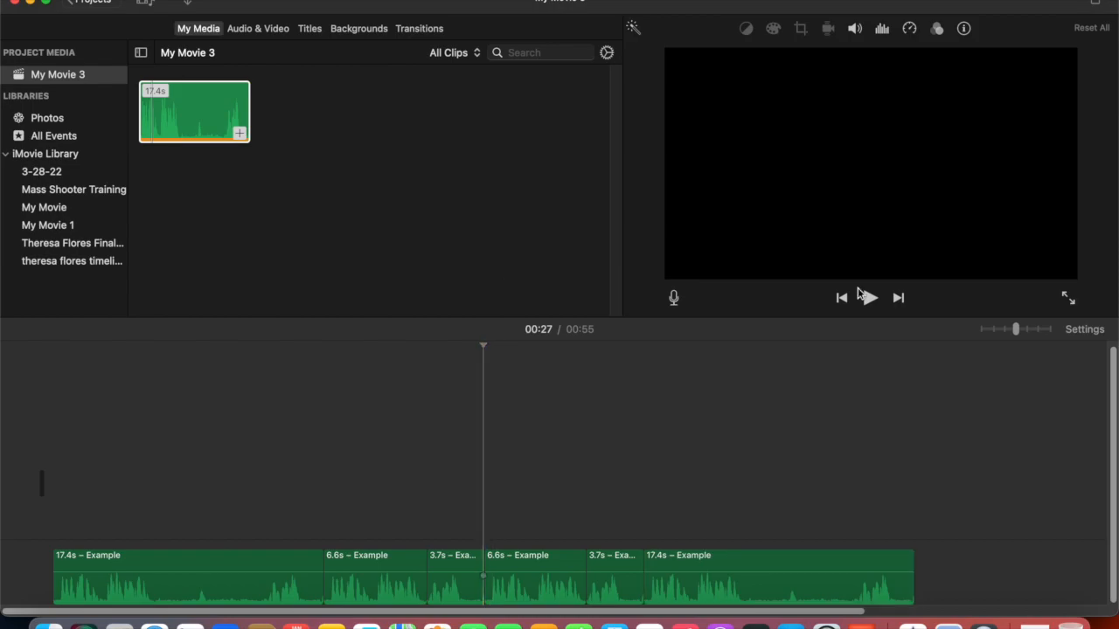
click(1068, 300)
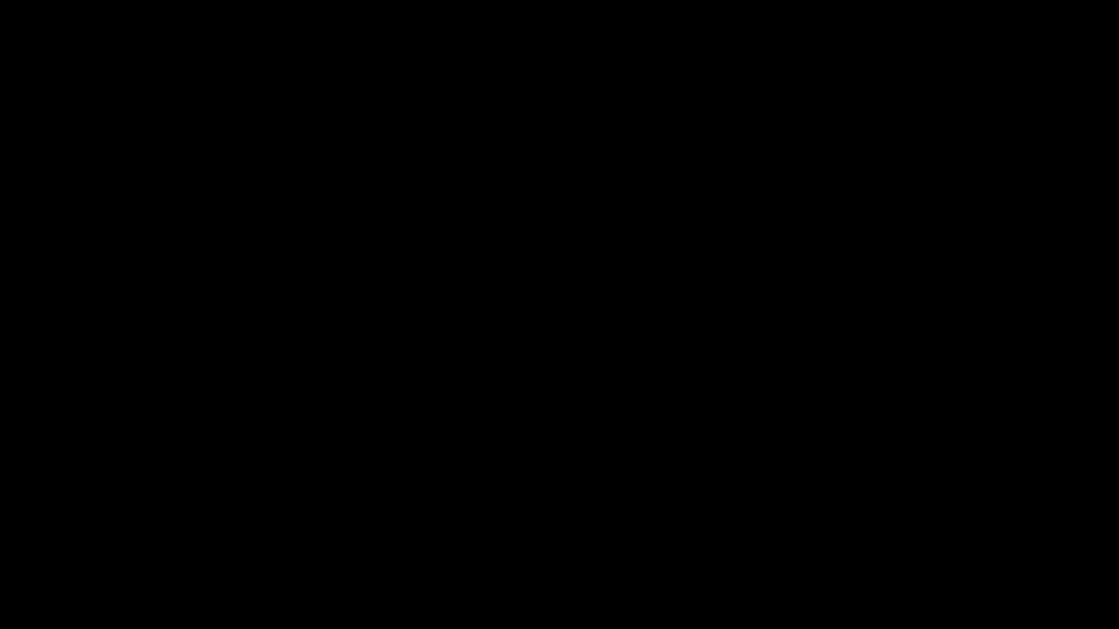
mouse_move(814, 417)
click(702, 585)
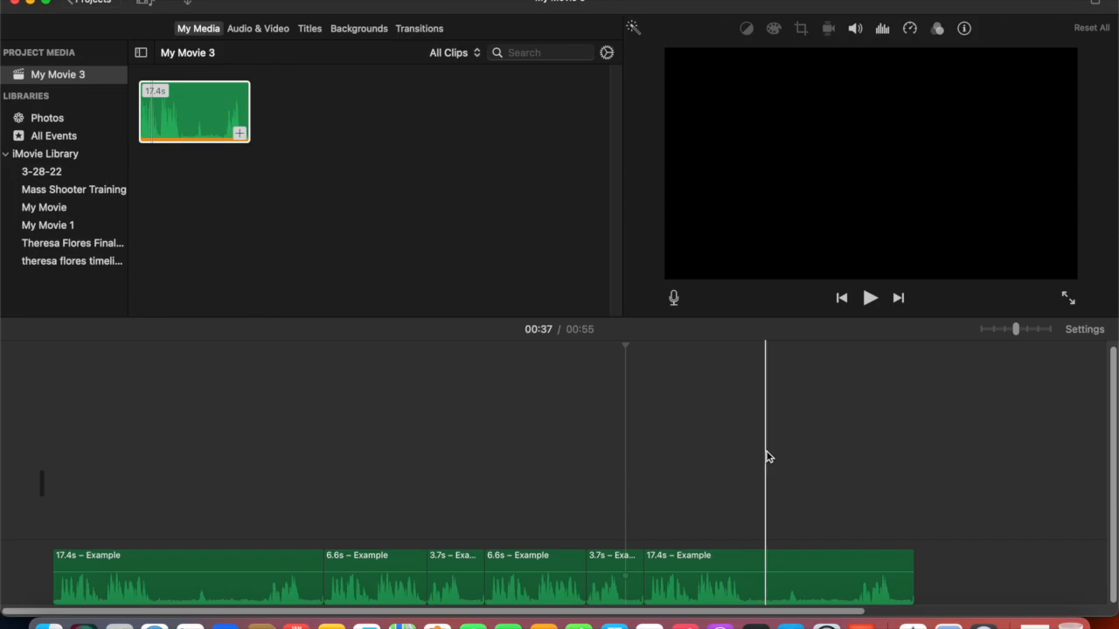
- Split the last clip at about 00:44 and again at about 00:51
click(729, 560)
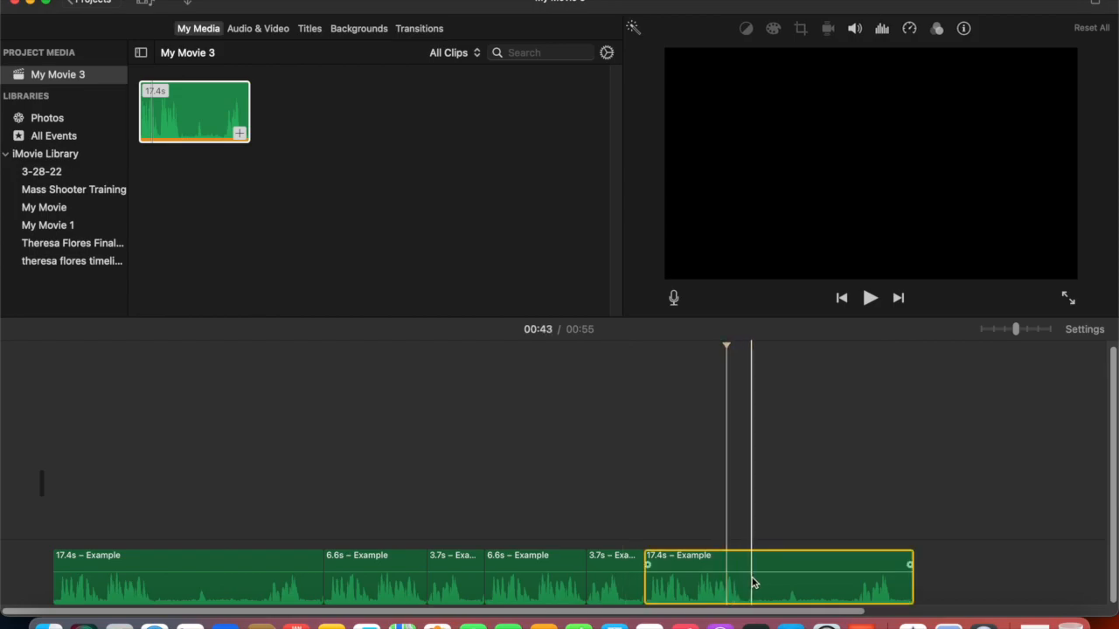
click(746, 568)
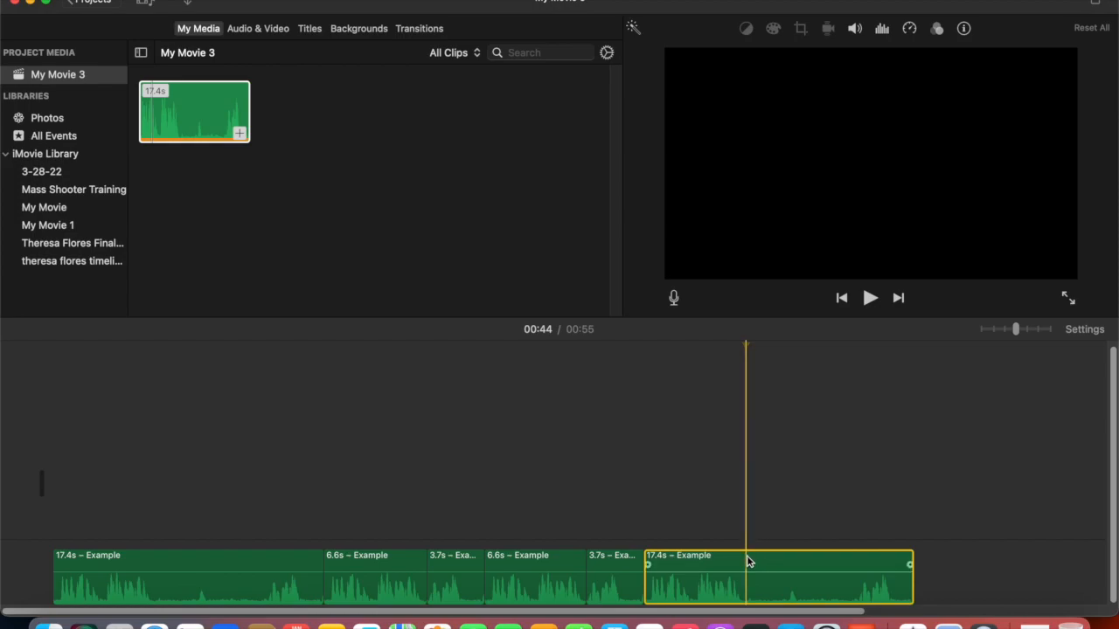
right_click(748, 559)
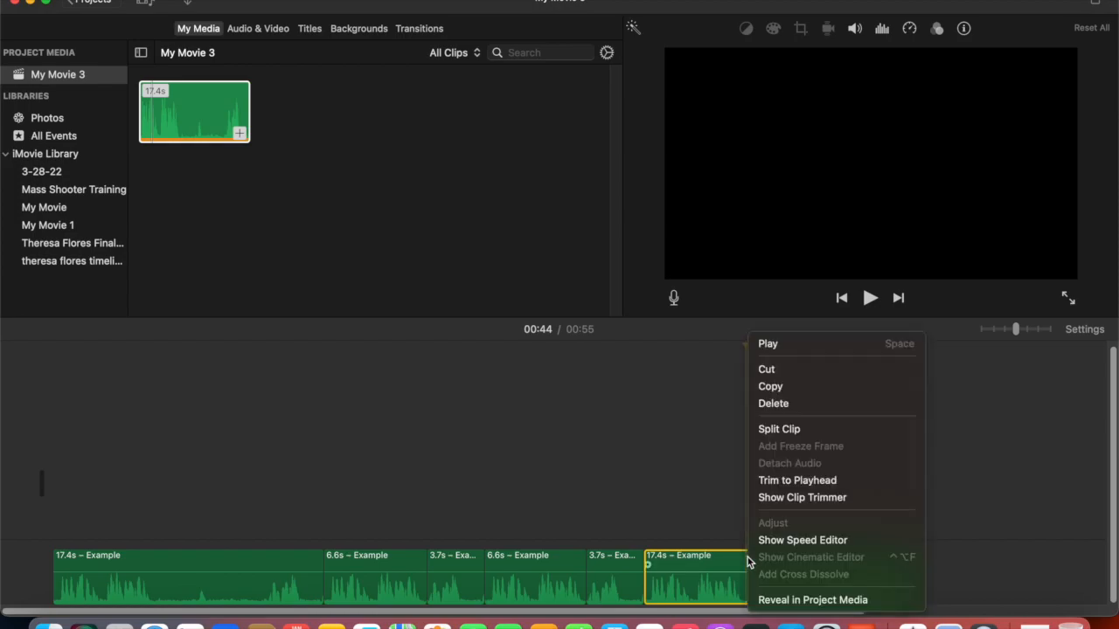
click(771, 429)
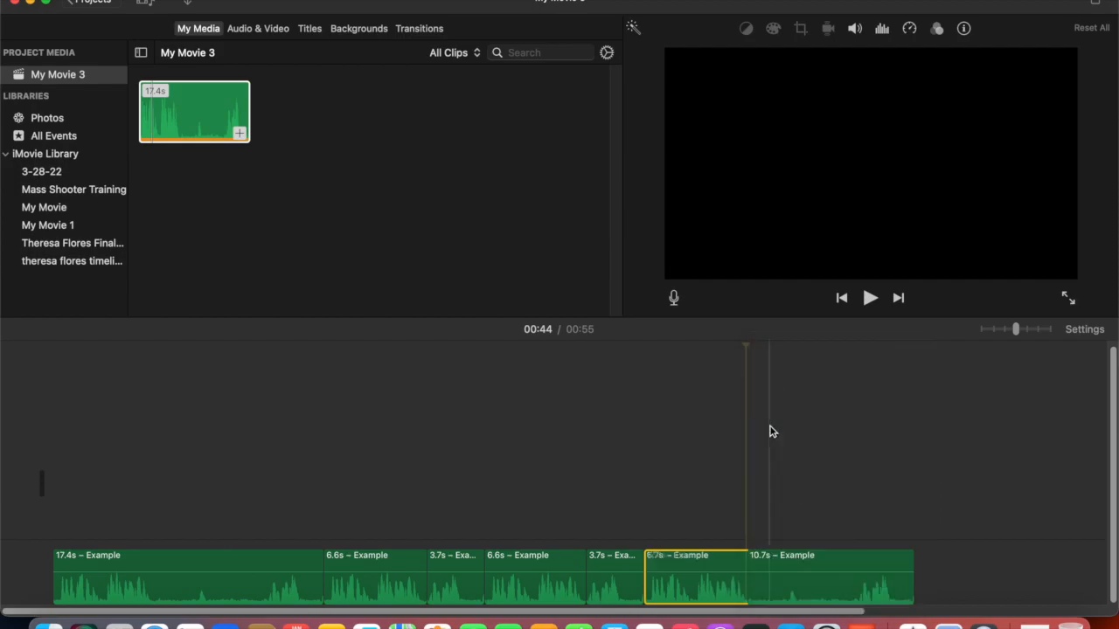
click(856, 584)
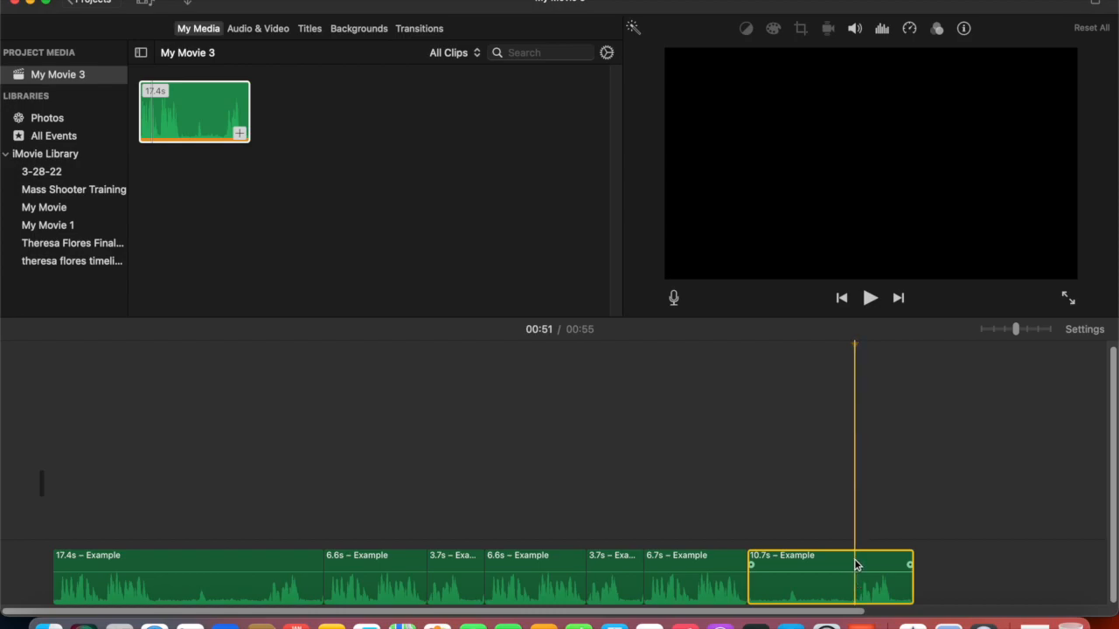
right_click(856, 565)
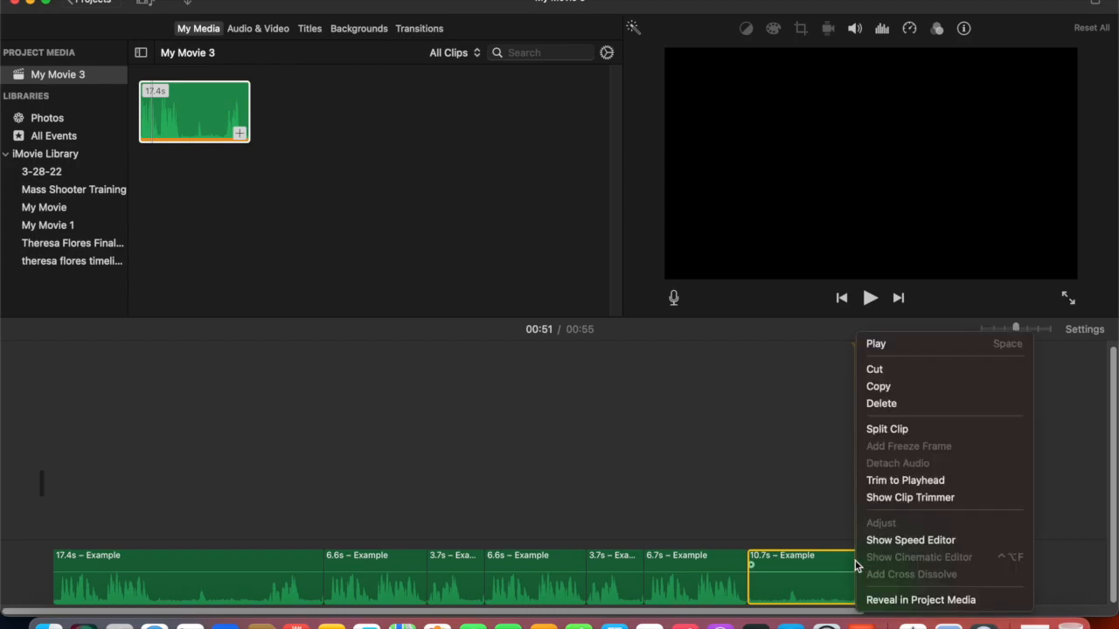
click(871, 431)
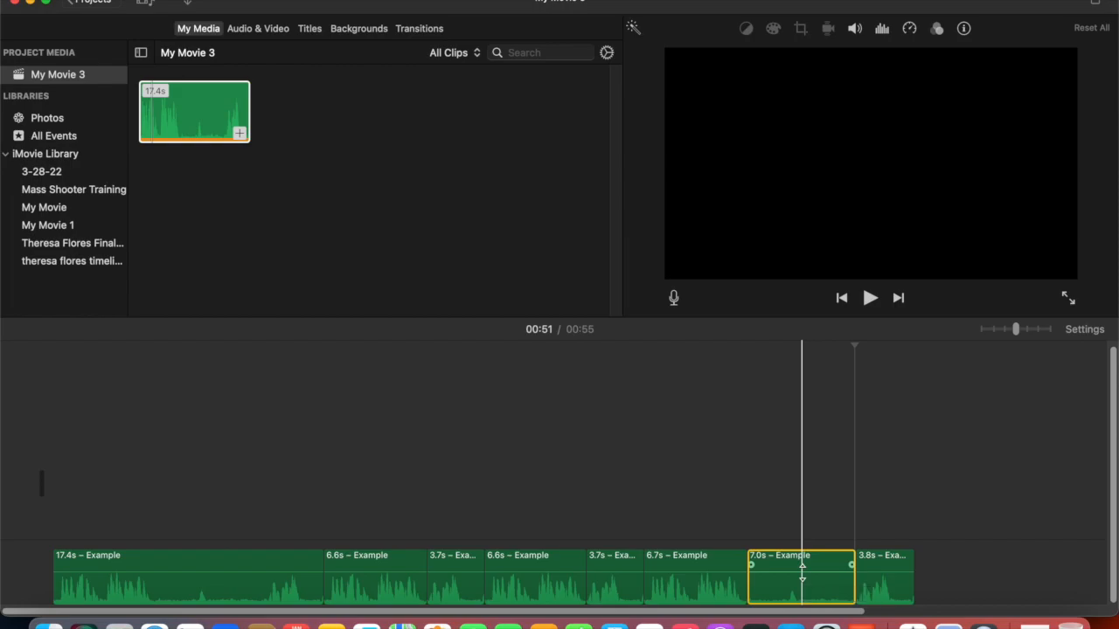
- Lower the volume of the segment between the two new splits to 0%
click(802, 573)
drag(803, 572, 806, 608)
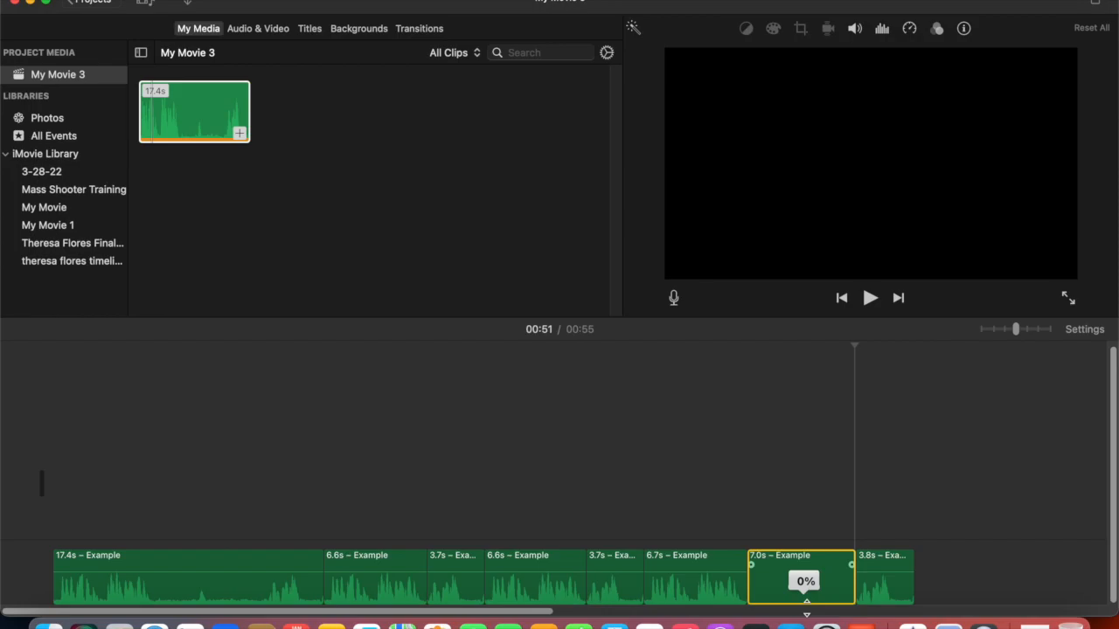
drag(807, 608, 807, 611)
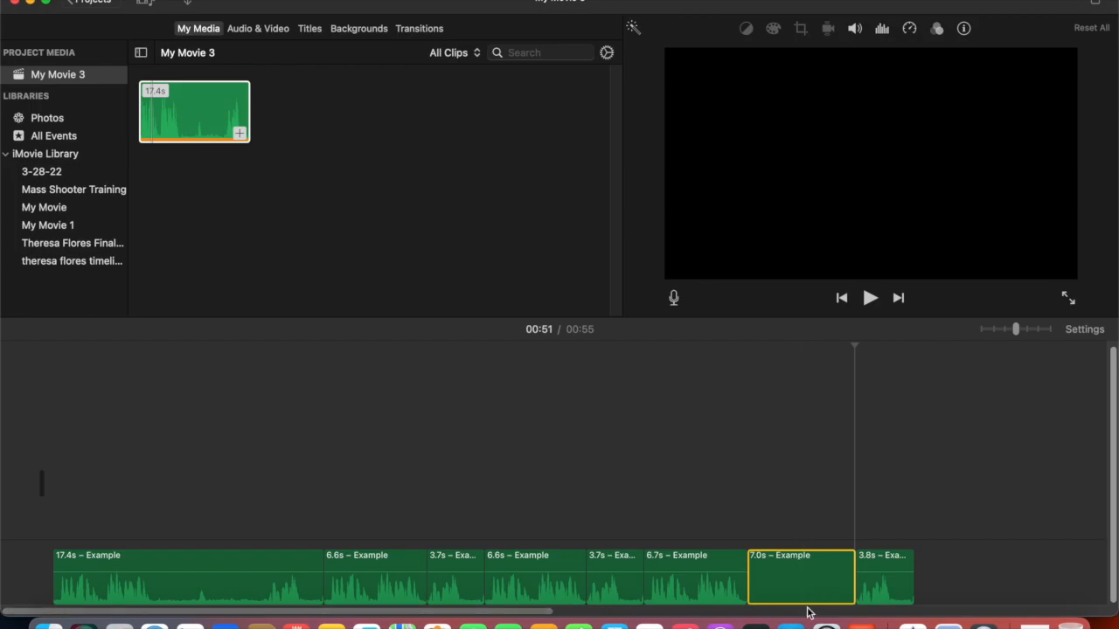
- Play the project in full screen from about 00:38
click(645, 548)
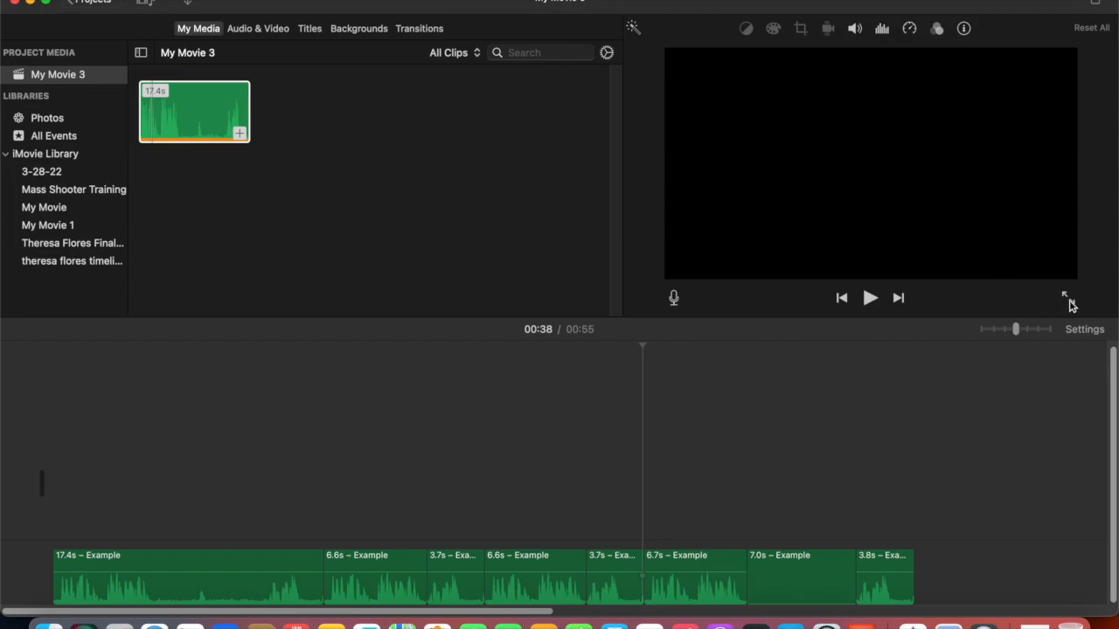
click(1070, 302)
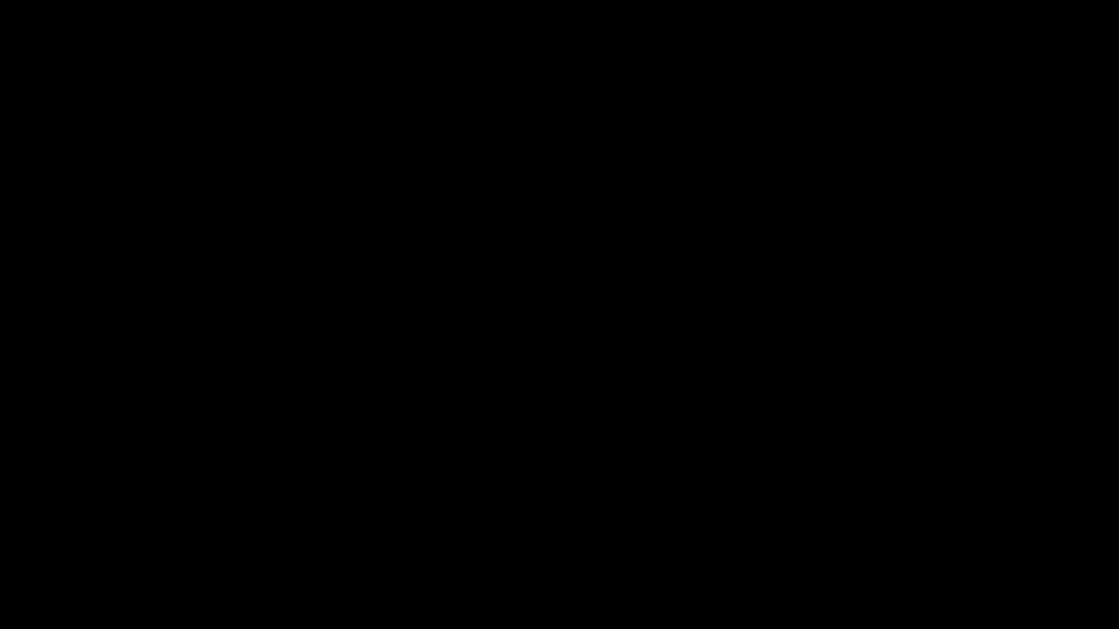